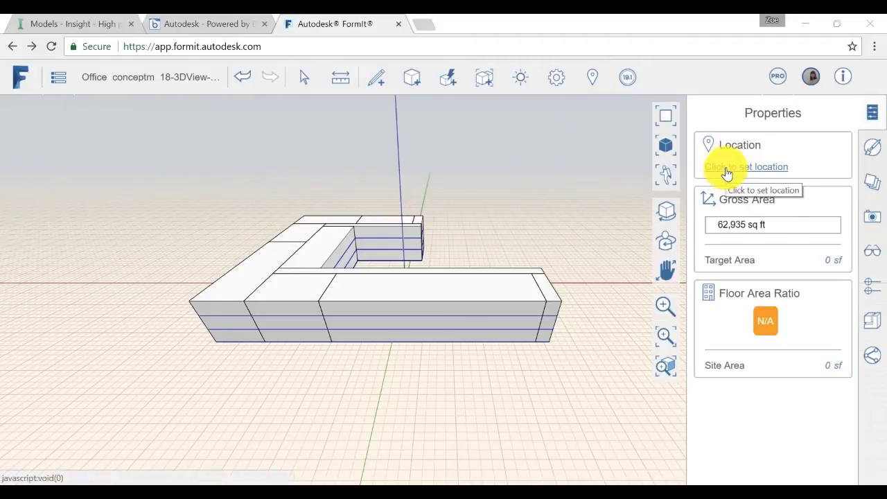
Step: Set the FormIt location to Steuart Tower, Market St, San Francisco, without a satellite image
left_click(727, 170)
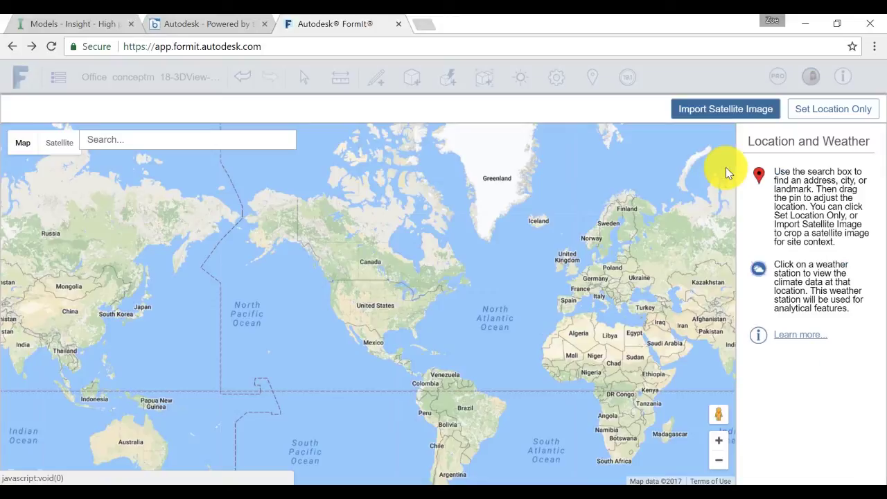
left_click(185, 139)
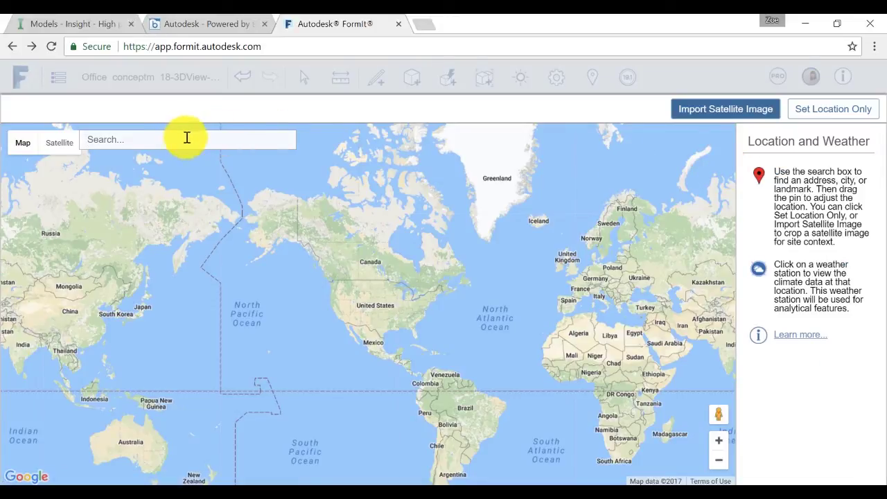
type("1 Maek")
key("BackSpace")
key("BackSpace")
type("rk")
left_click(166, 162)
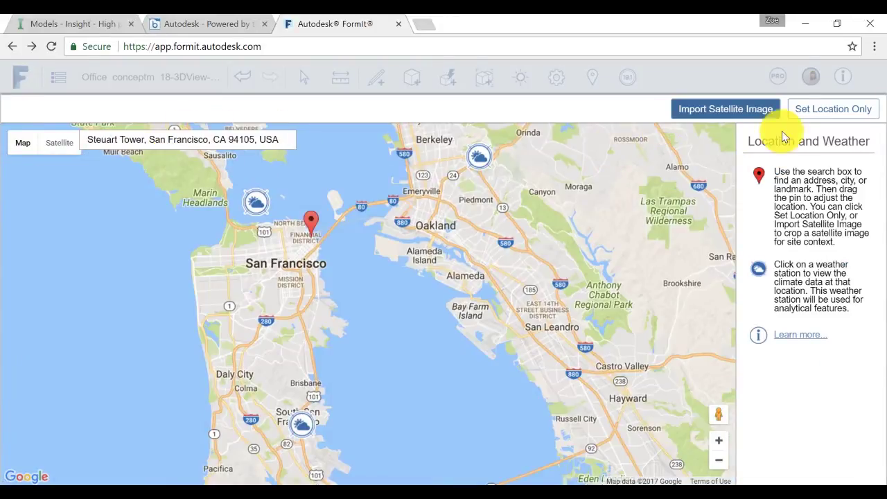
left_click(824, 112)
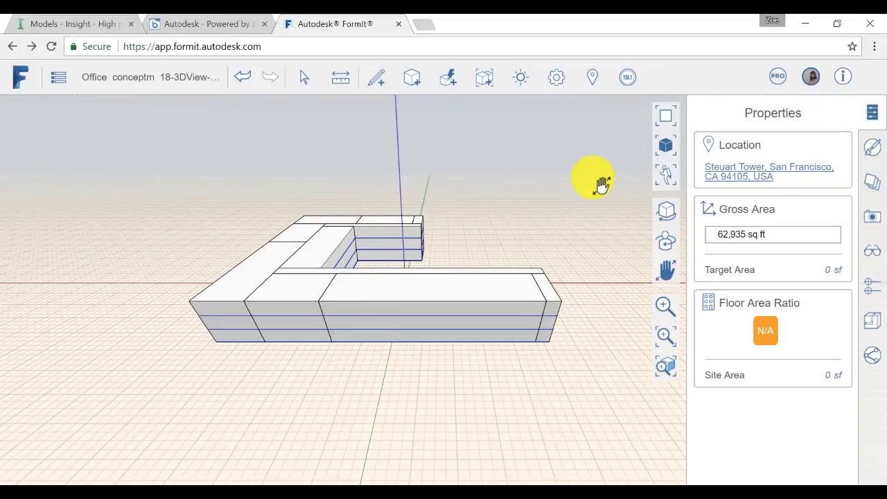
Step: Select the office mass and toggle Use levels off and back on, keeping Levels 1–3
left_click_drag(174, 155, 619, 421)
key("Escape")
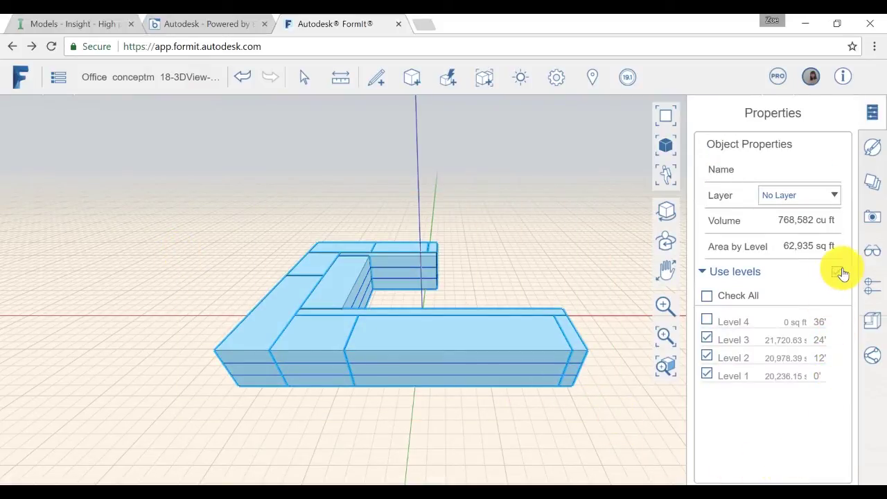
left_click(837, 273)
left_click(836, 272)
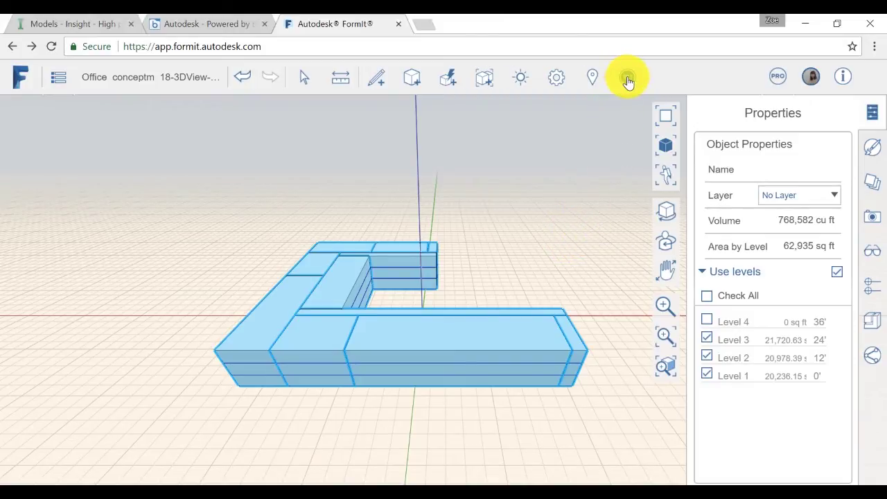
Step: Generate an Insight energy analysis of the mass, yielding an energy cost of 12.9
left_click(626, 82)
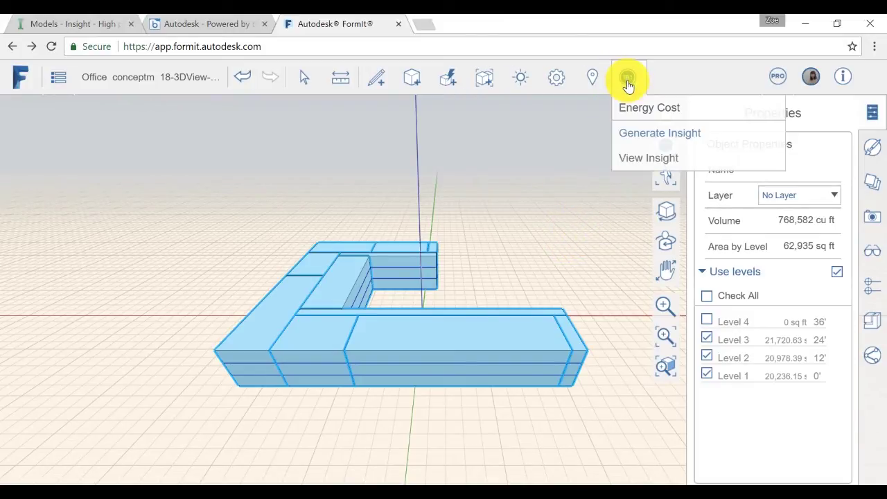
left_click(627, 133)
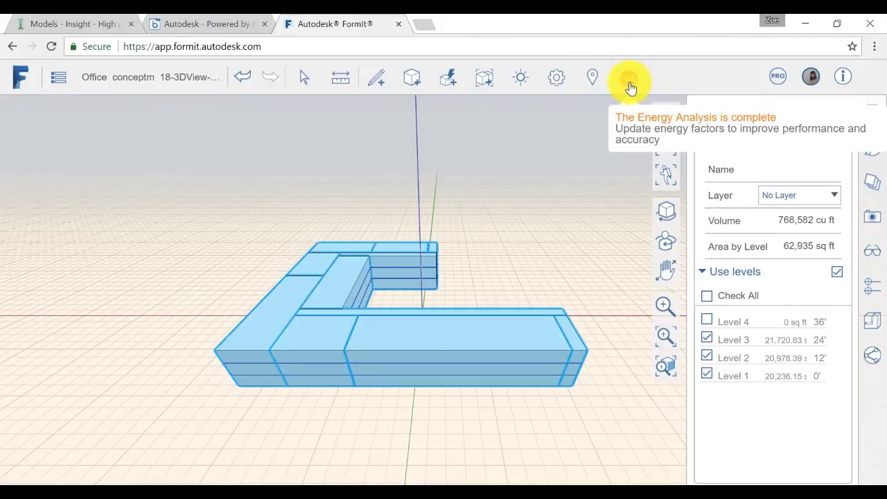
left_click(629, 87)
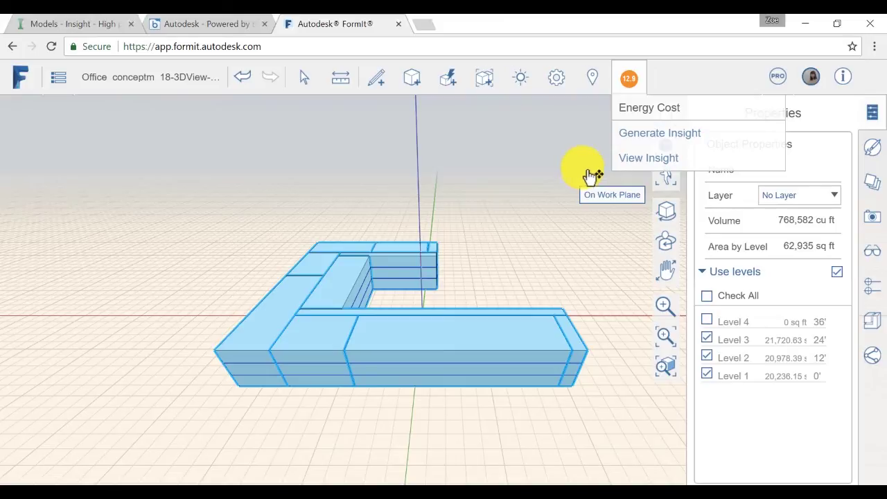
Step: Open the analysis results in Insight in a new browser tab
left_click(631, 160)
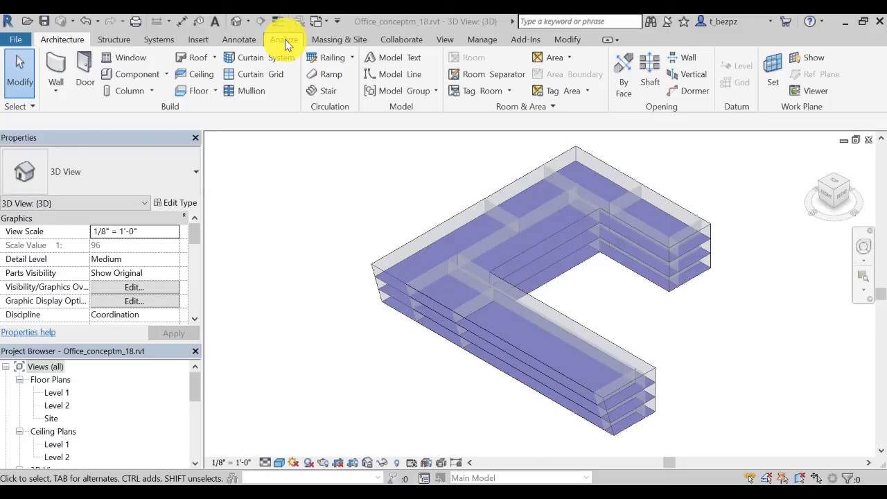
Step: Replace the Boston project address with 'One Market St., San Francisco CA' and accept it
left_click(284, 40)
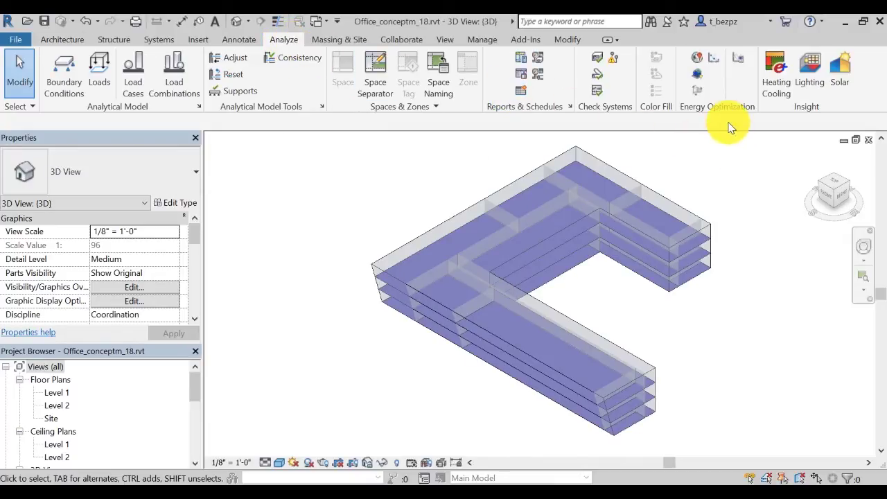
left_click(697, 59)
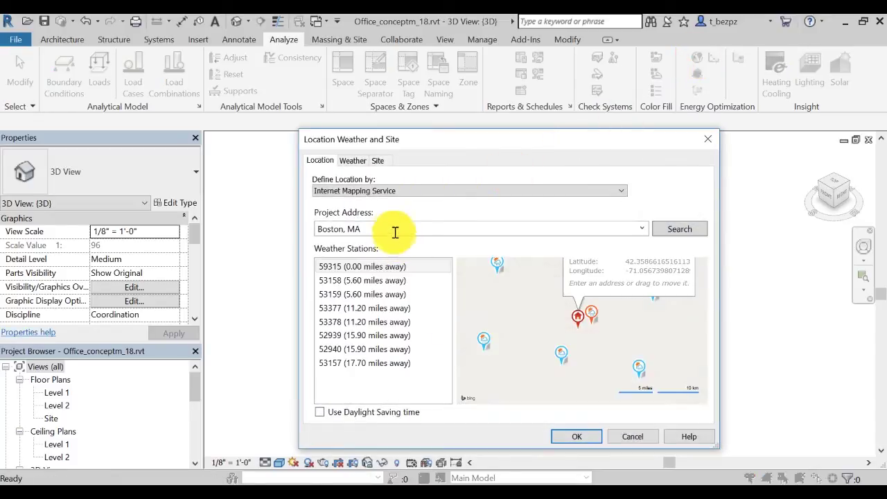
left_click(392, 226)
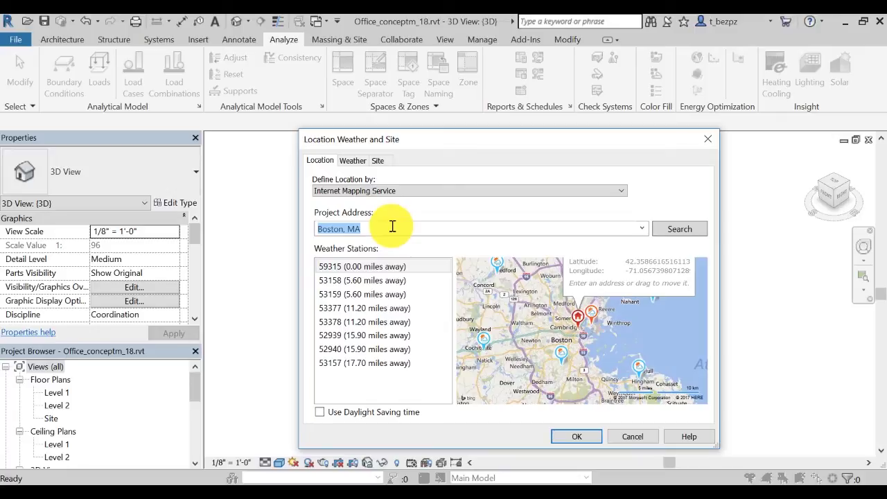
type("One Mar")
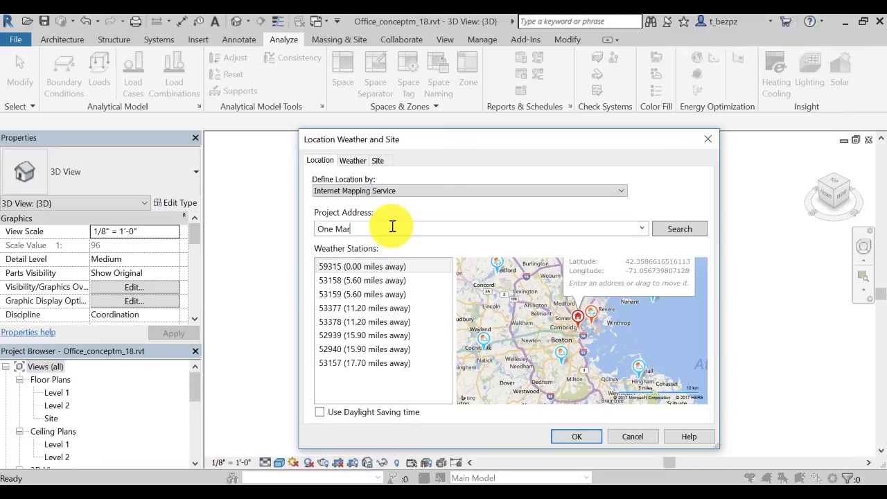
type("ket St., San Francisco CA")
key("Return")
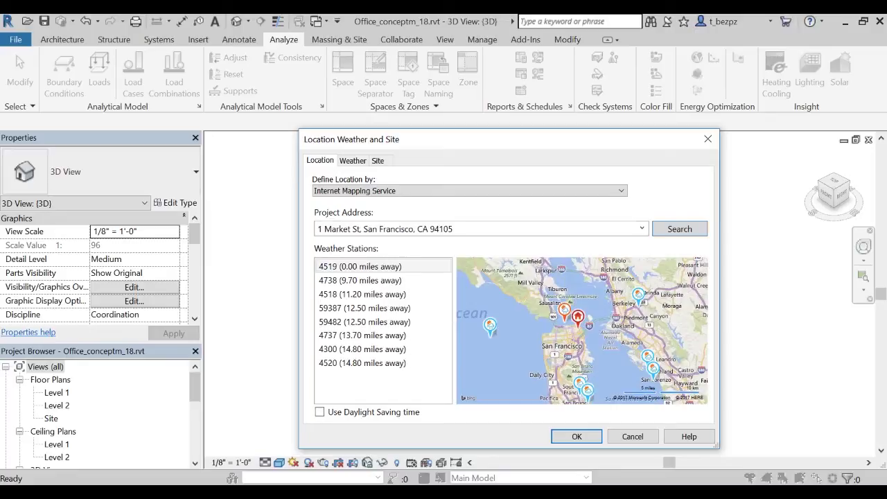
left_click(582, 435)
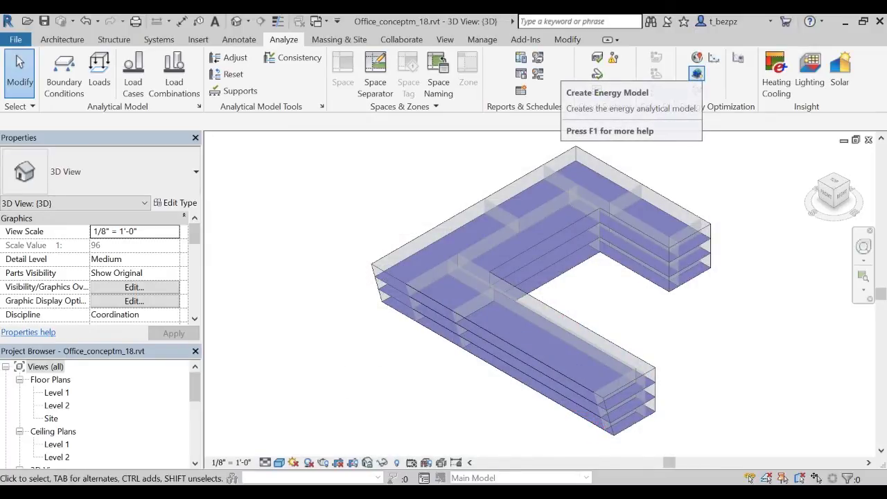
Step: Create the Energy Analytical Model from the Energy Optimization panel
left_click(696, 73)
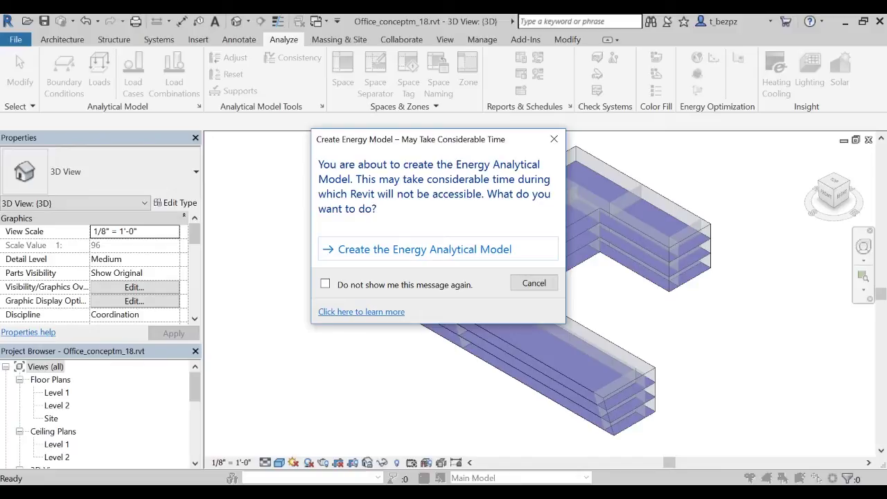
left_click(473, 250)
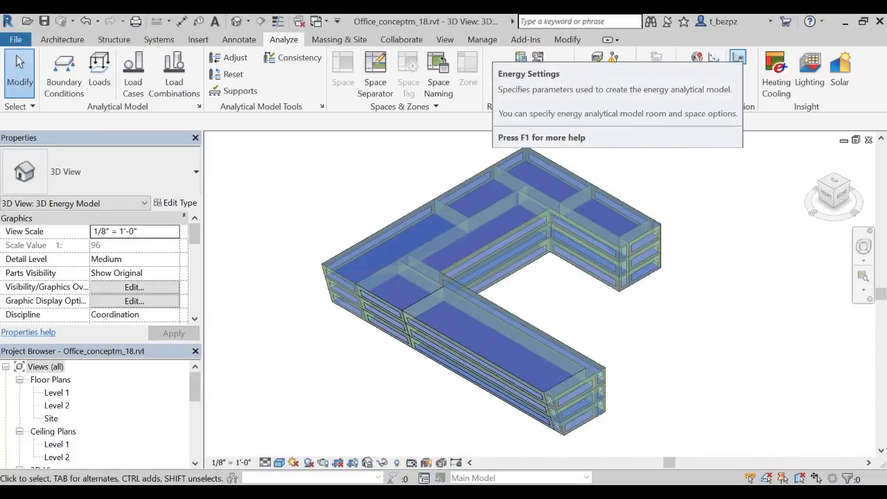
left_click(737, 58)
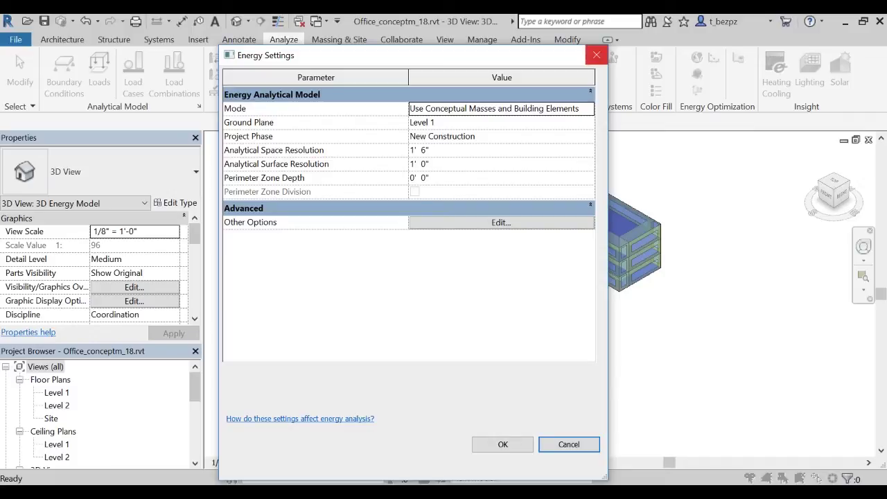
left_click(596, 55)
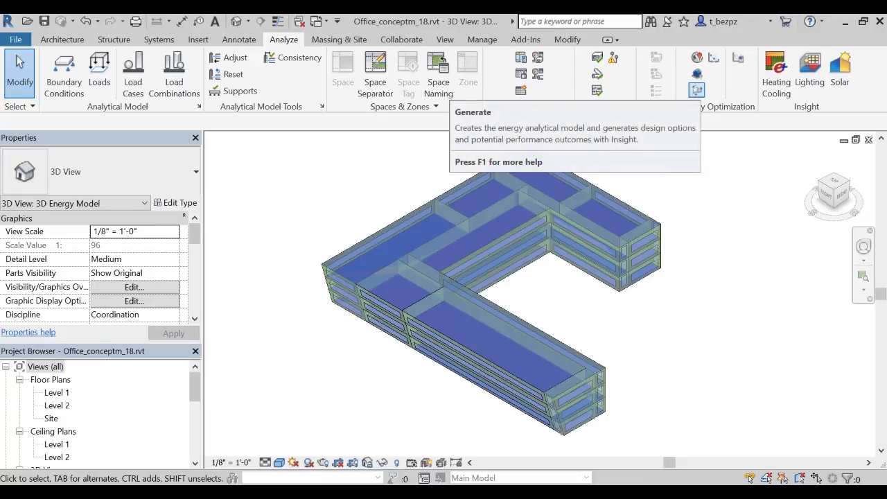
Step: Generate an Insight analysis using the existing Energy Analytical Model
left_click(696, 90)
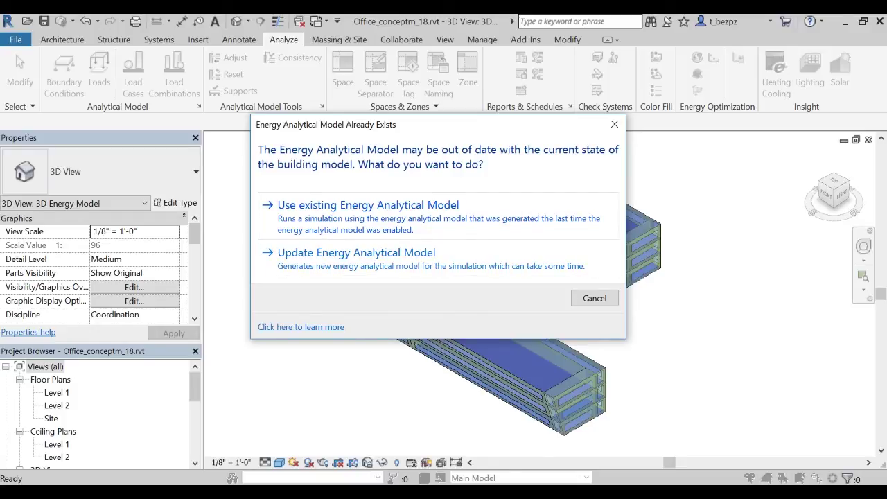
left_click(496, 218)
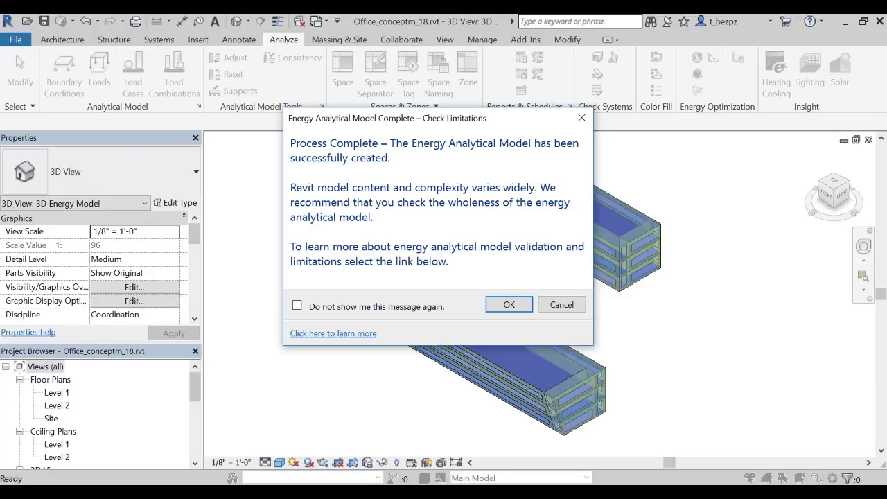
Step: Dismiss the Process Complete message to return to the 3D energy model
left_click(509, 304)
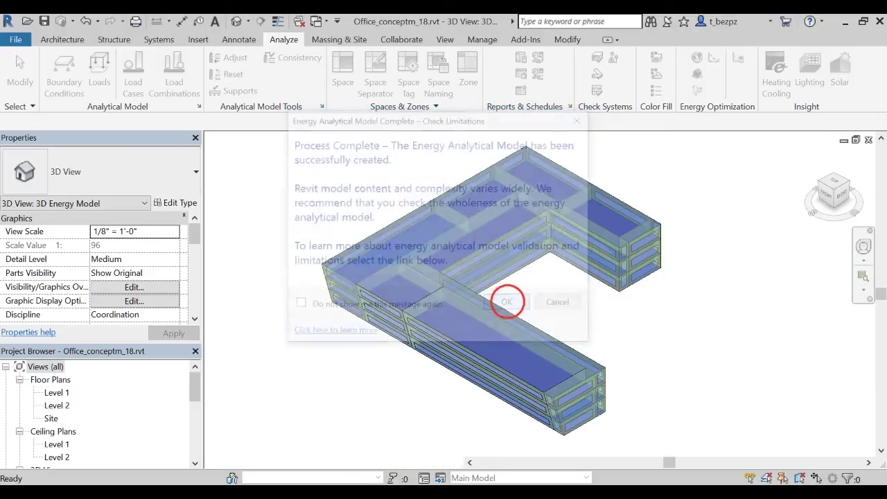